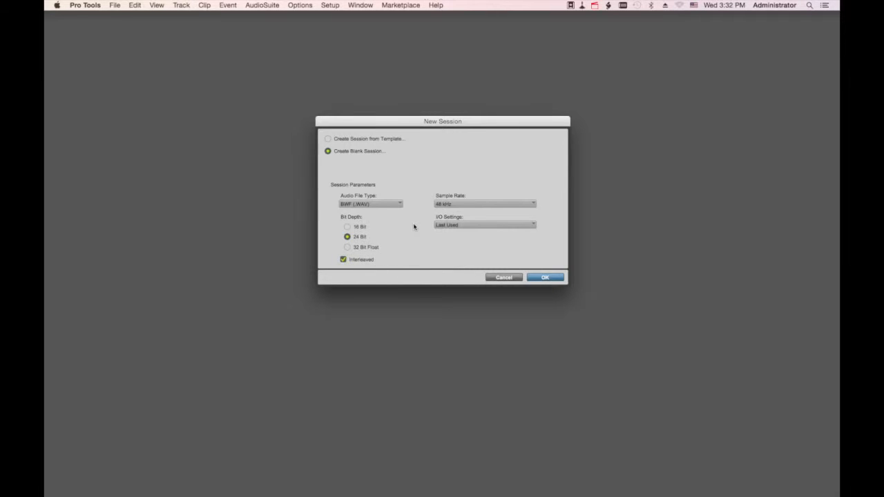
# - Create a blank session using BWF (.WAV), 24 Bit, interleaved audio with the sample rate kept at 48 kHz
pyautogui.click(469, 204)
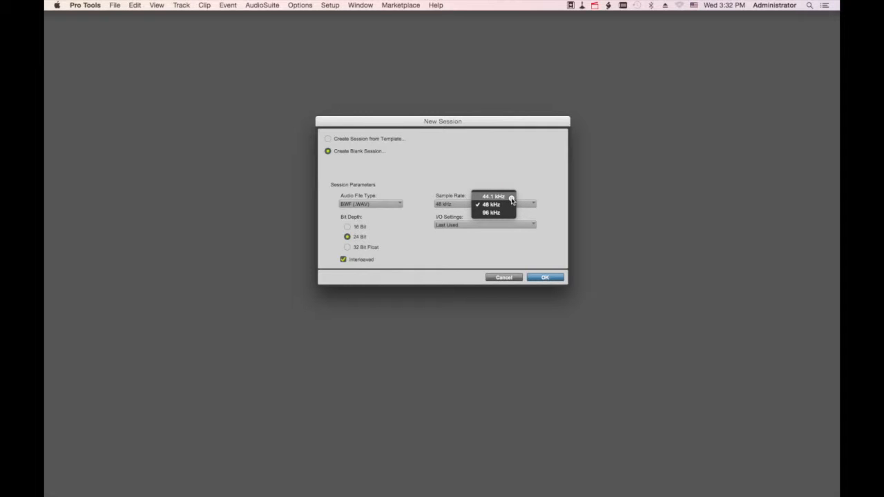
pyautogui.click(561, 204)
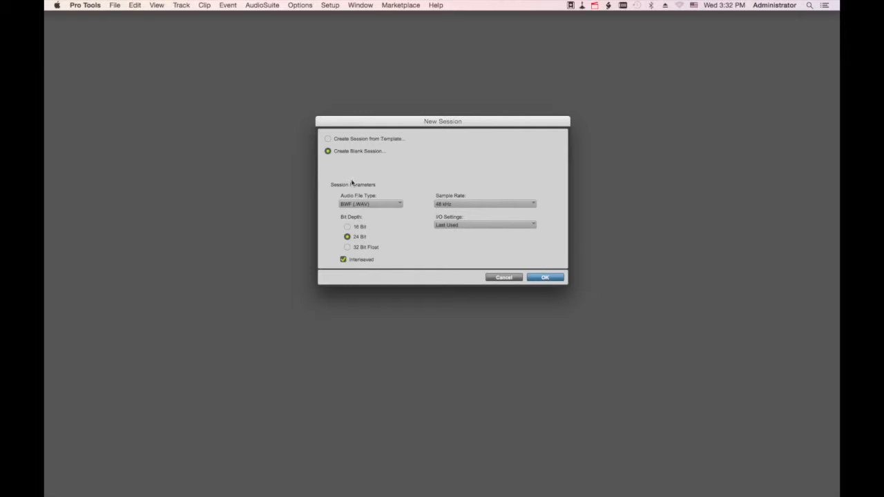
pyautogui.click(560, 278)
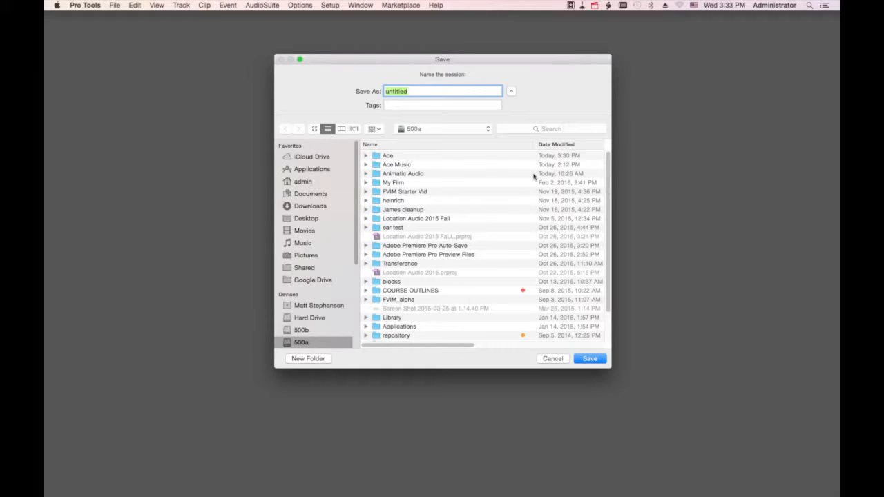
# - Name the session ANA and save it on the 500a drive
pyautogui.write('ANA')
pyautogui.click(302, 330)
pyautogui.click(302, 342)
pyautogui.click(602, 360)
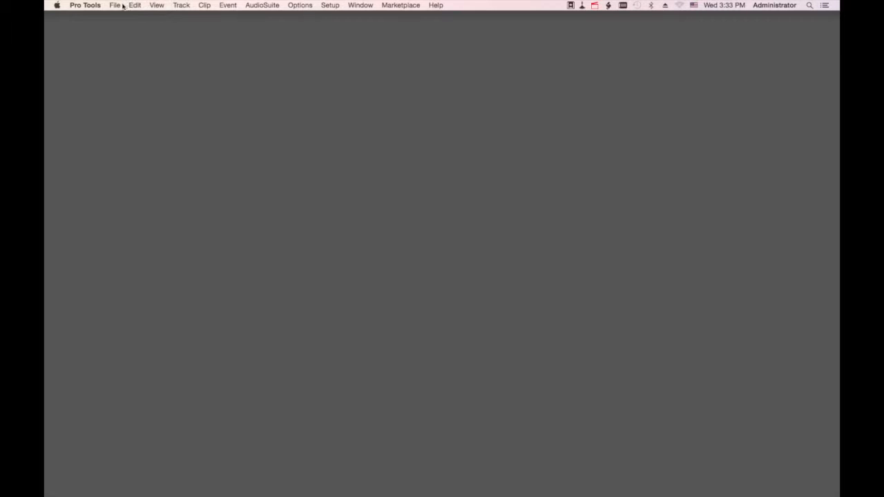
# - Open the session's Mix and Edit windows and offset the Edit window from the Mix window
pyautogui.click(410, 5)
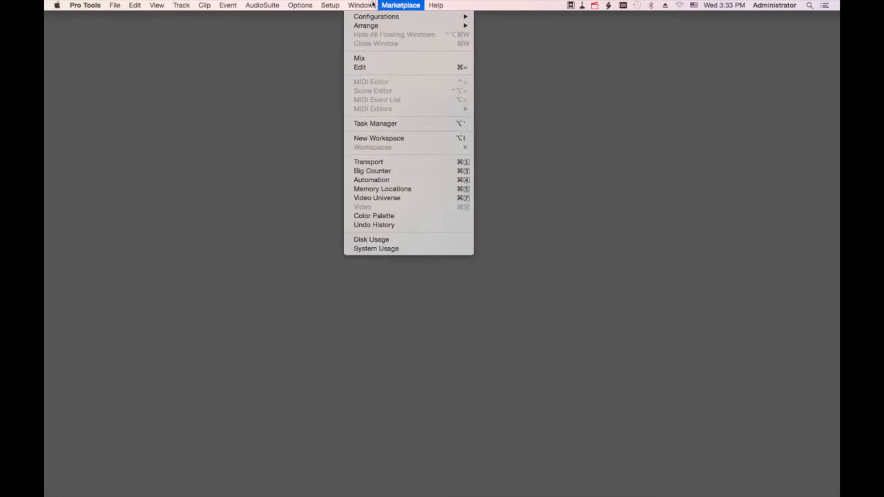
pyautogui.click(365, 61)
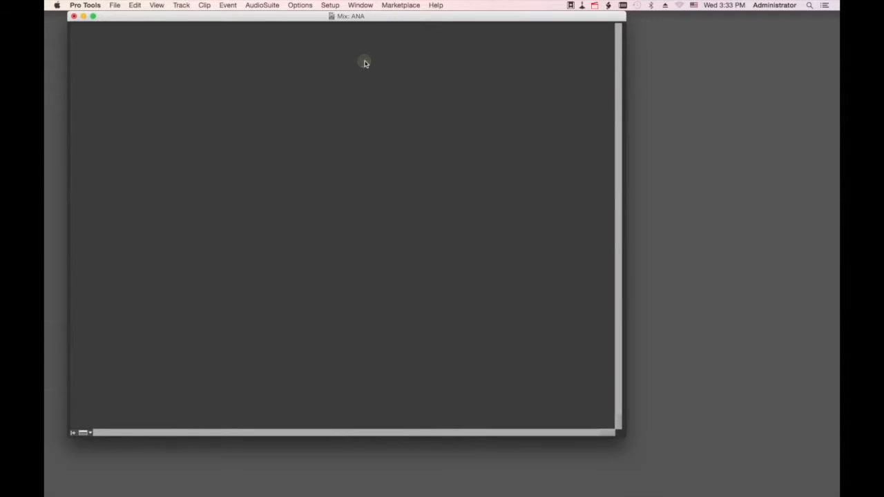
pyautogui.click(359, 5)
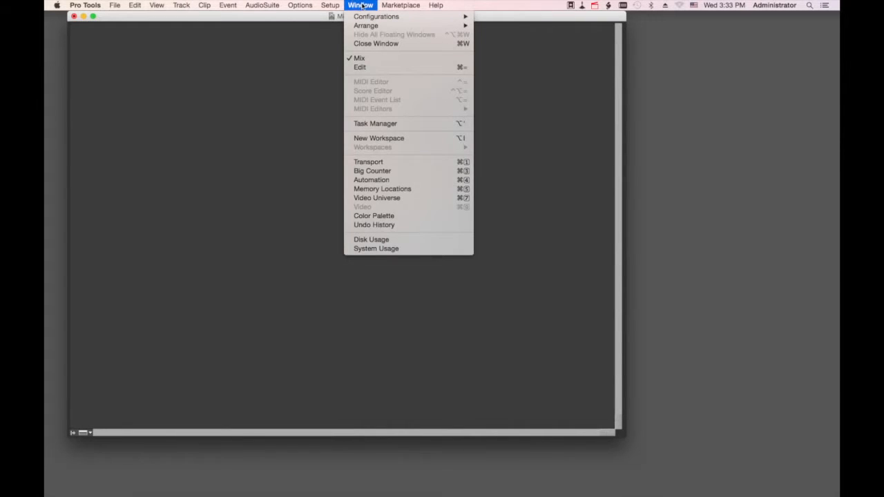
pyautogui.click(369, 67)
pyautogui.moveTo(336, 31); pyautogui.dragTo(357, 58)
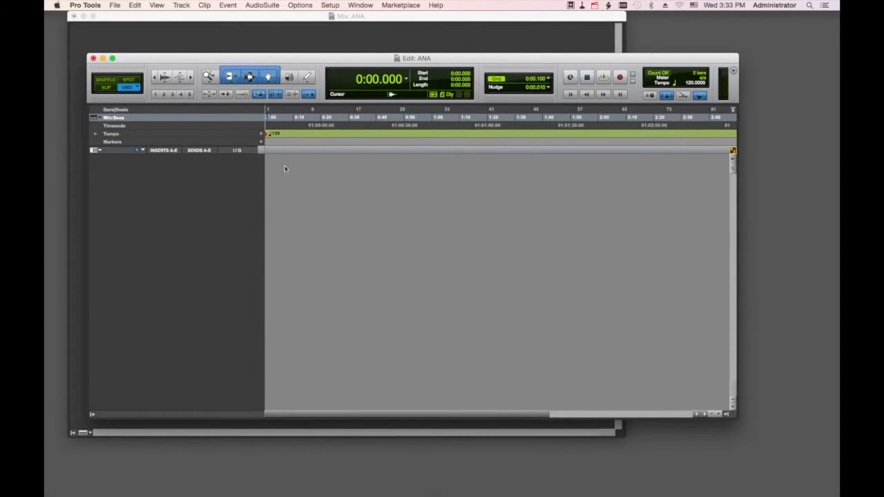
# - Select the timeline range from 0:18.600 to 1:40.900, and switch to the Mix window and back to the Edit window
pyautogui.moveTo(316, 138); pyautogui.dragTo(545, 138)
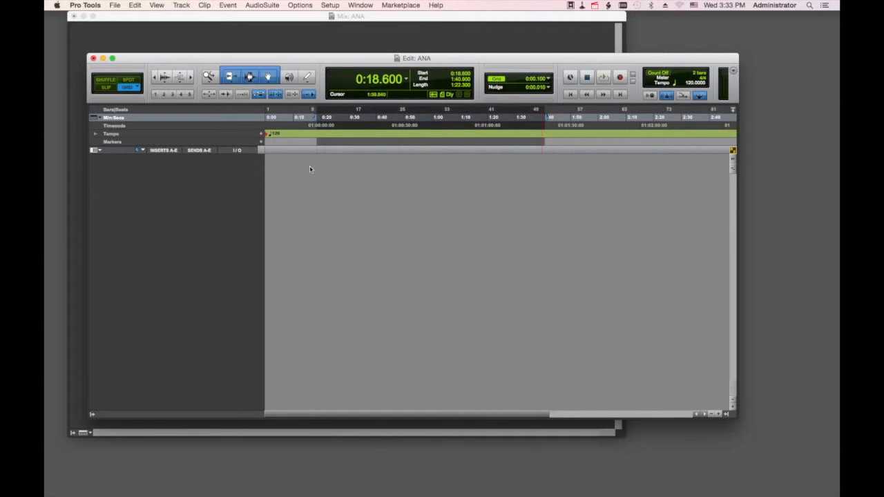
pyautogui.click(288, 35)
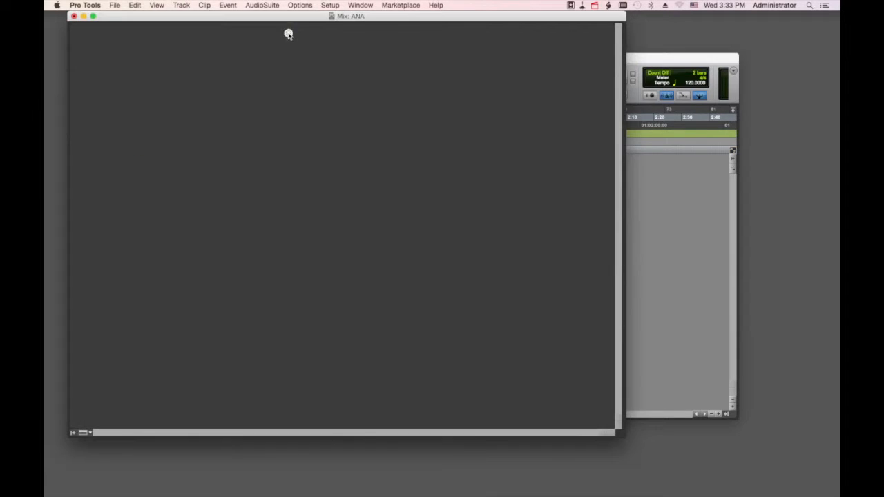
pyautogui.click(666, 215)
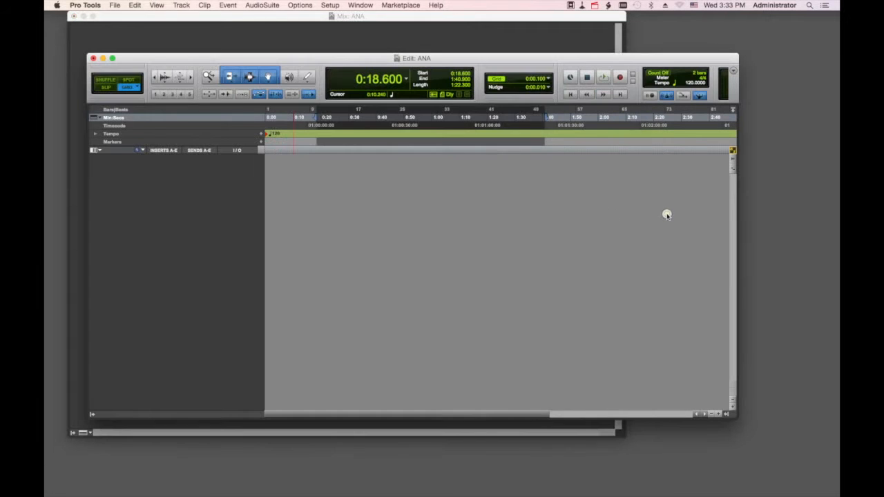
pyautogui.moveTo(323, 60); pyautogui.dragTo(315, 44)
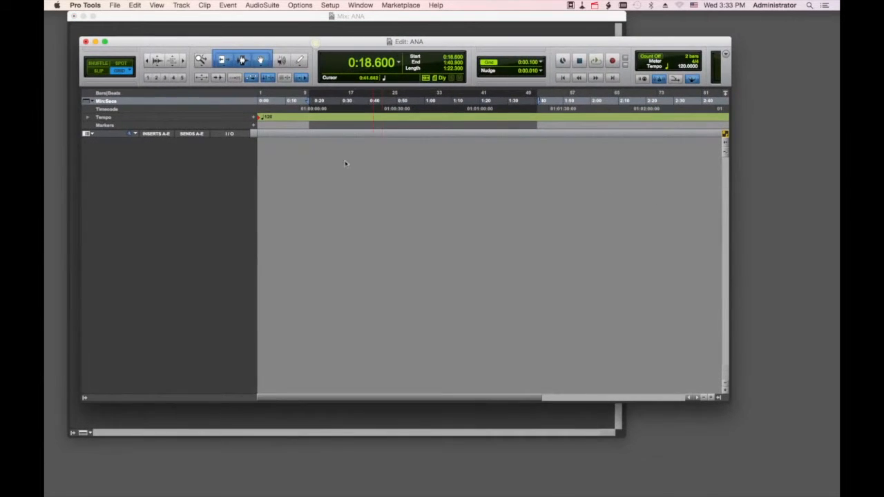
# - Import the video file Anastasia_animatic.mov from the Desktop into the session
pyautogui.click(115, 5)
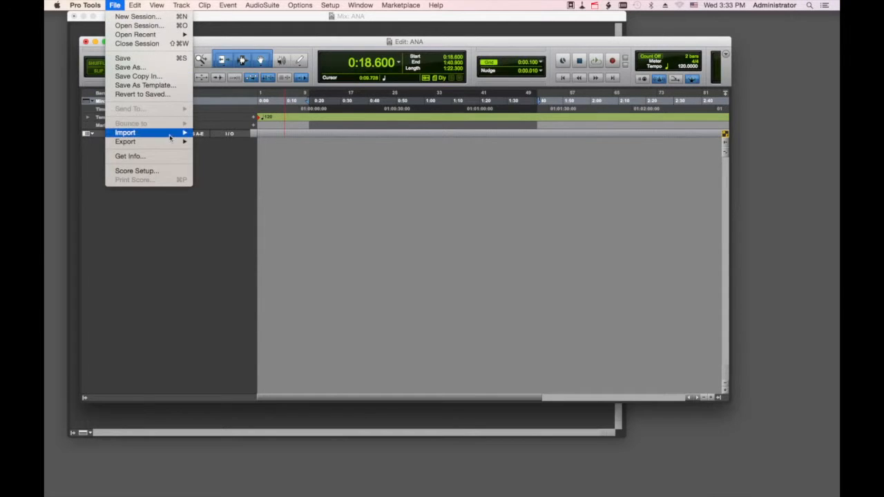
pyautogui.moveTo(170, 138)
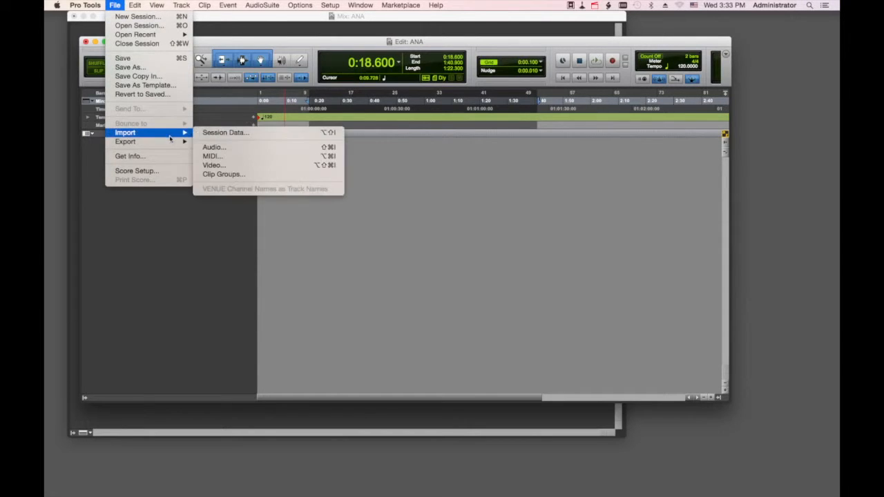
pyautogui.click(266, 168)
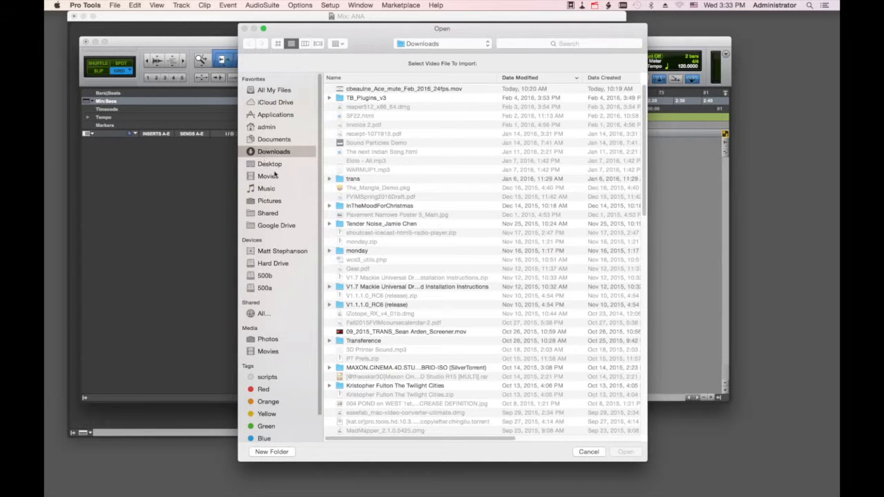
pyautogui.click(271, 164)
pyautogui.click(356, 109)
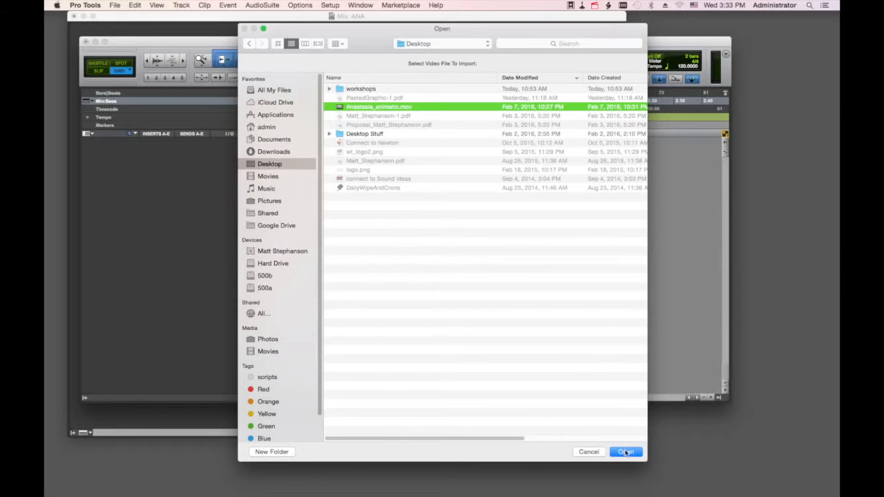
pyautogui.click(625, 452)
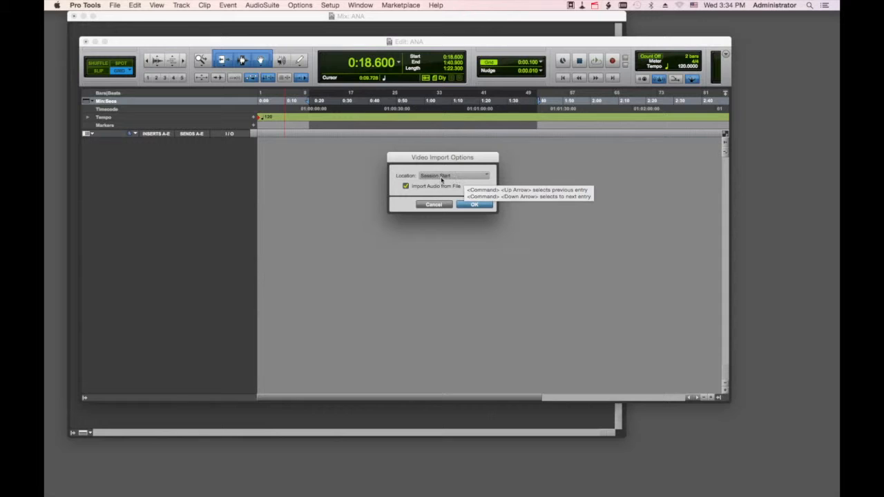
# - Place the imported video at Session Start with Import Audio from File enabled, and accept the import options
pyautogui.click(487, 175)
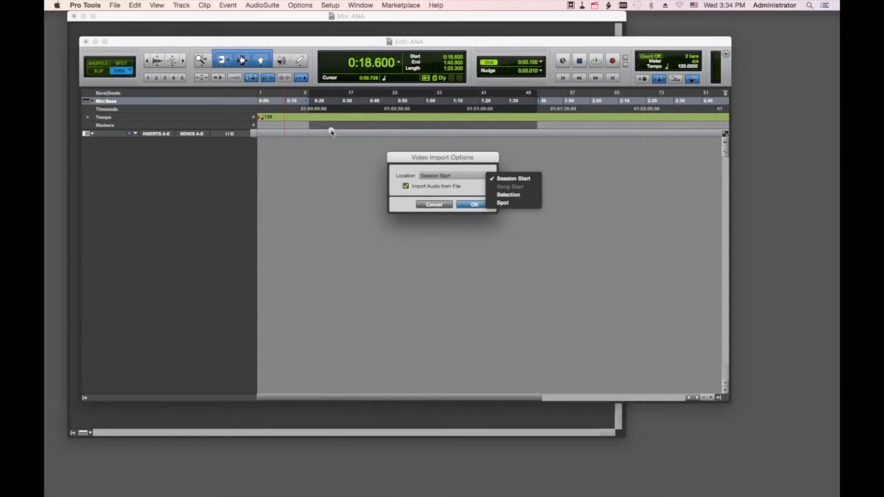
pyautogui.click(516, 178)
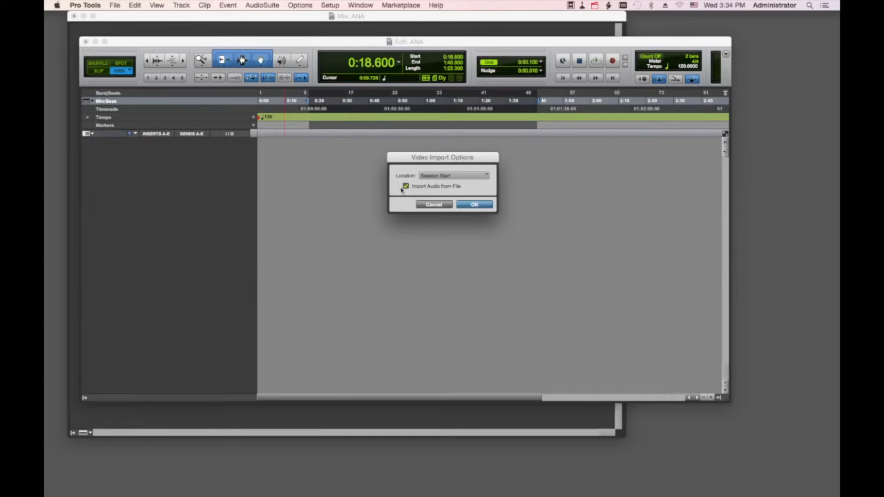
pyautogui.click(406, 187)
pyautogui.click(405, 187)
pyautogui.click(474, 204)
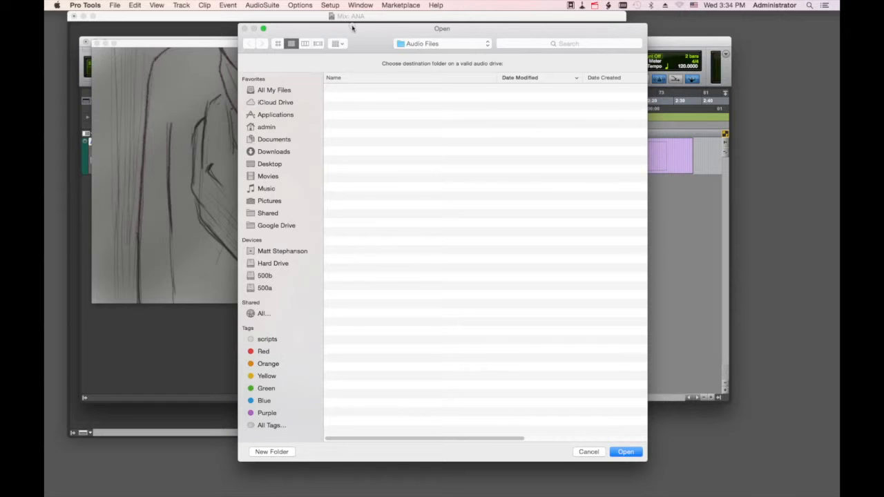
# - Use the session's Audio Files folder as the destination for the audio extracted from the video
pyautogui.moveTo(349, 26); pyautogui.dragTo(344, 13)
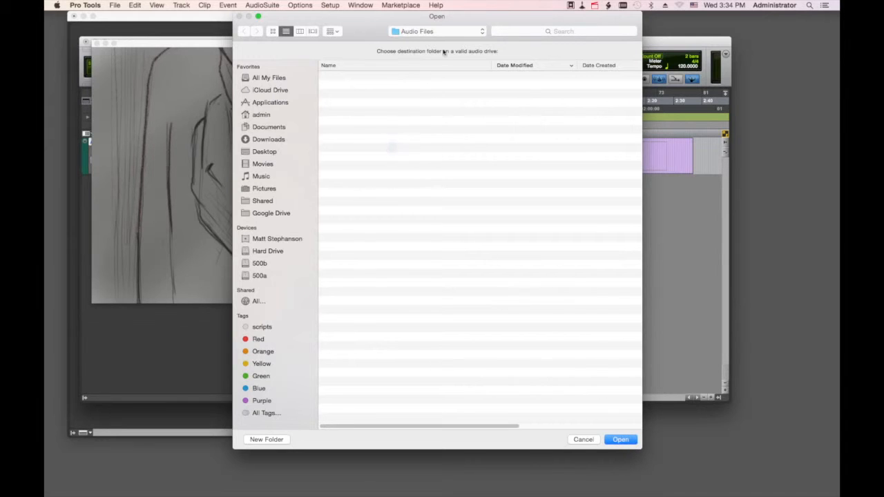
pyautogui.click(466, 31)
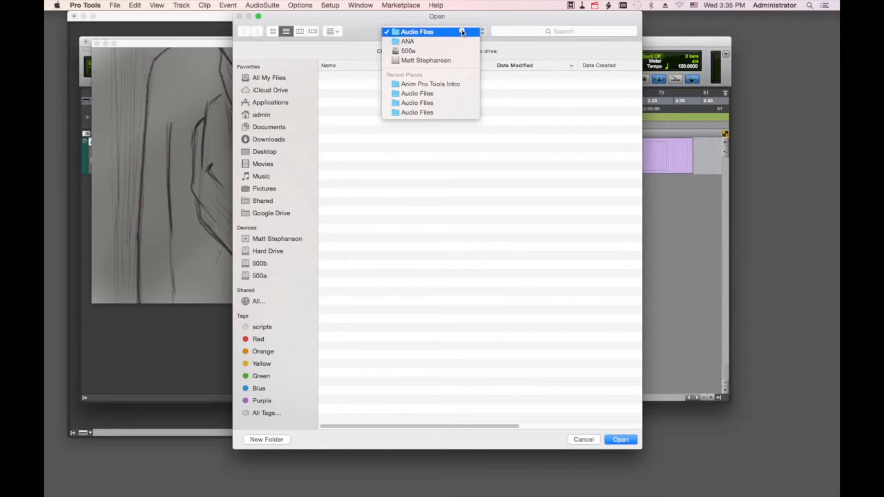
pyautogui.click(457, 30)
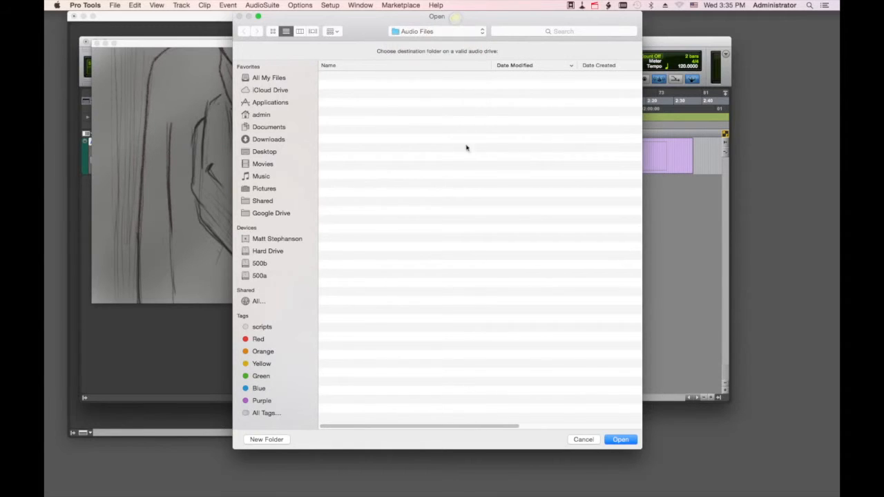
pyautogui.click(633, 439)
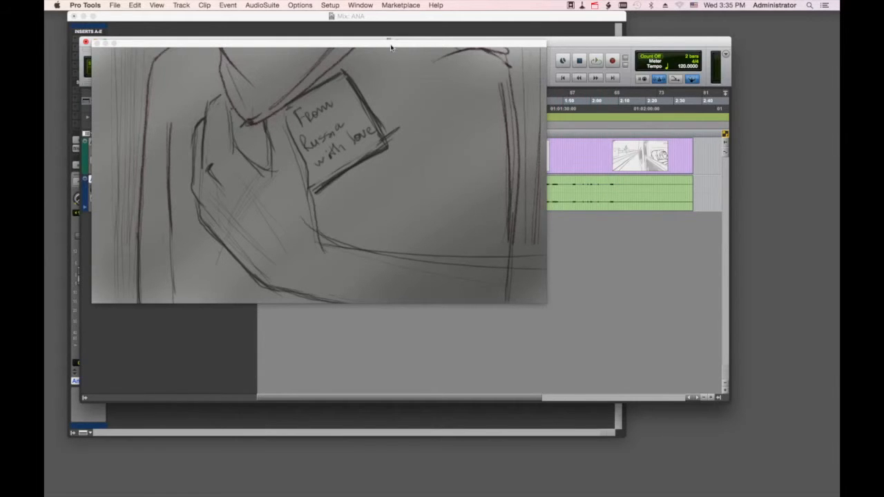
# - Shrink the video window and place it below the tracks so the timeline is uncovered
pyautogui.moveTo(390, 47); pyautogui.dragTo(500, 124)
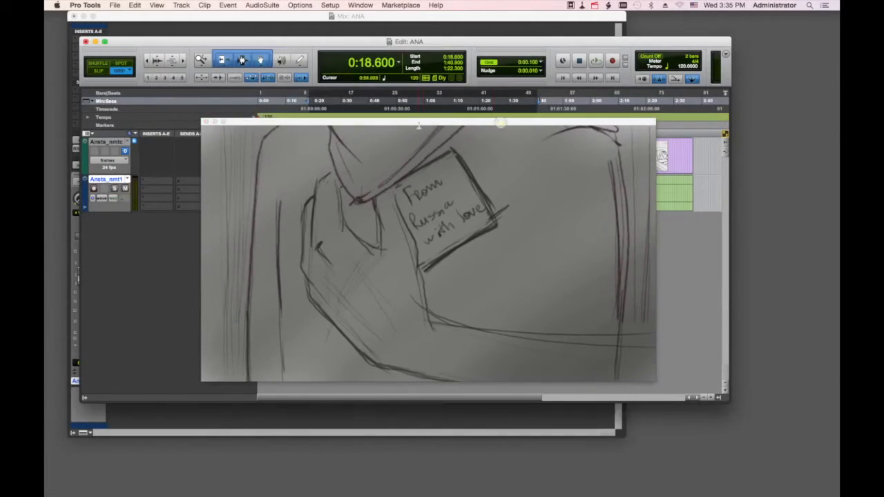
pyautogui.moveTo(312, 122); pyautogui.dragTo(254, 59)
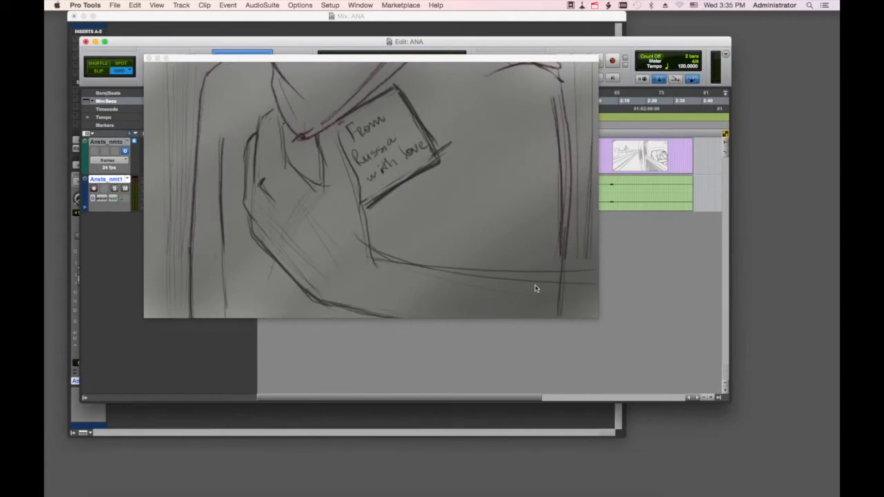
pyautogui.moveTo(597, 317); pyautogui.dragTo(447, 229)
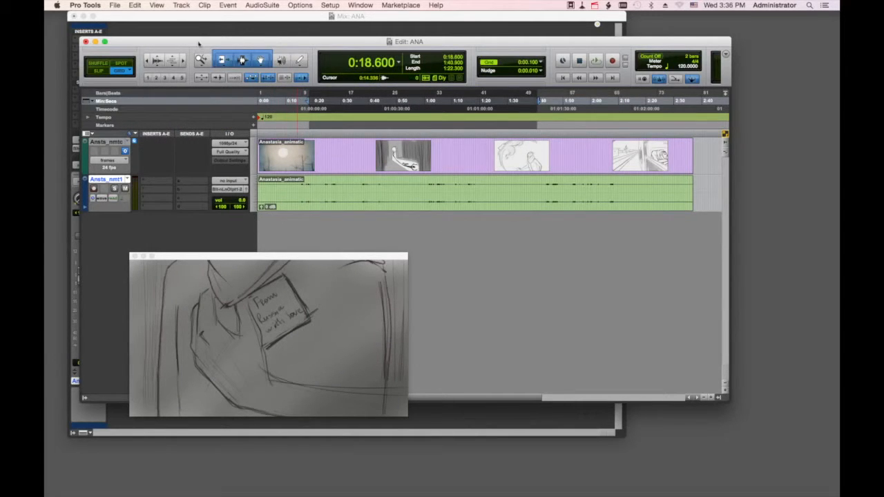
# - Move the Edit window aside to expose the audio channel strip, and bring the Mix window forward before returning to Edit
pyautogui.moveTo(199, 44); pyautogui.dragTo(267, 36)
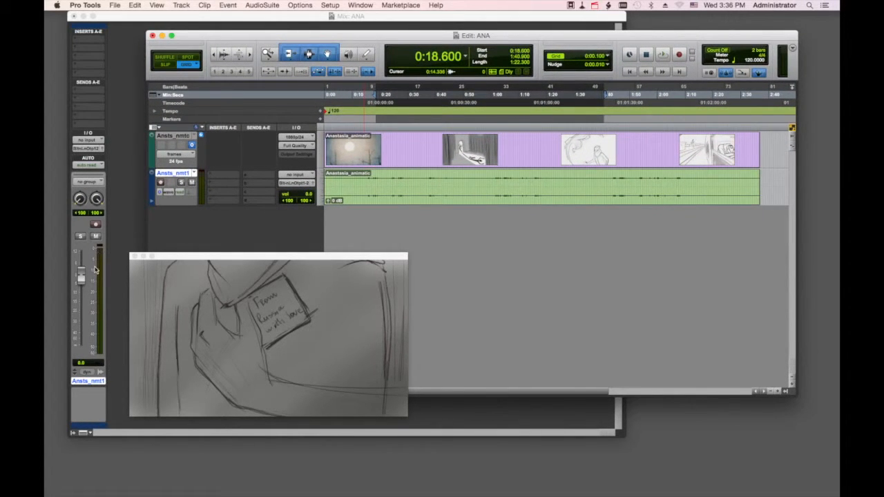
pyautogui.click(101, 380)
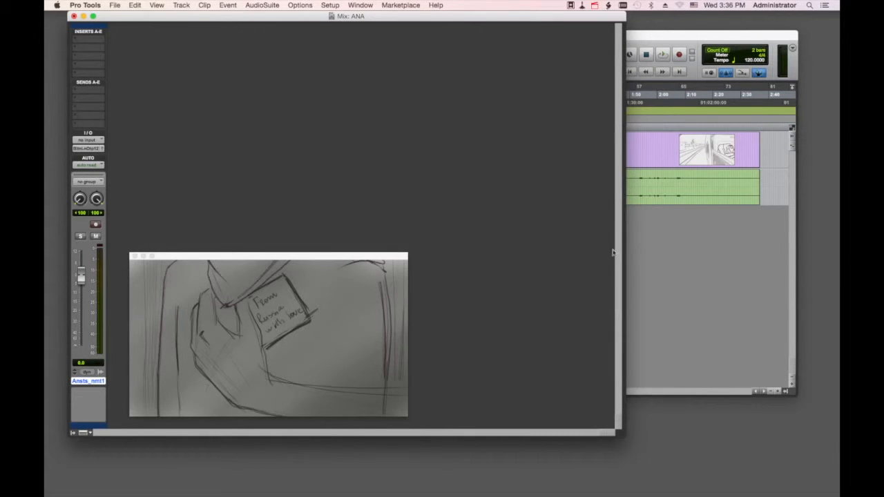
pyautogui.click(707, 241)
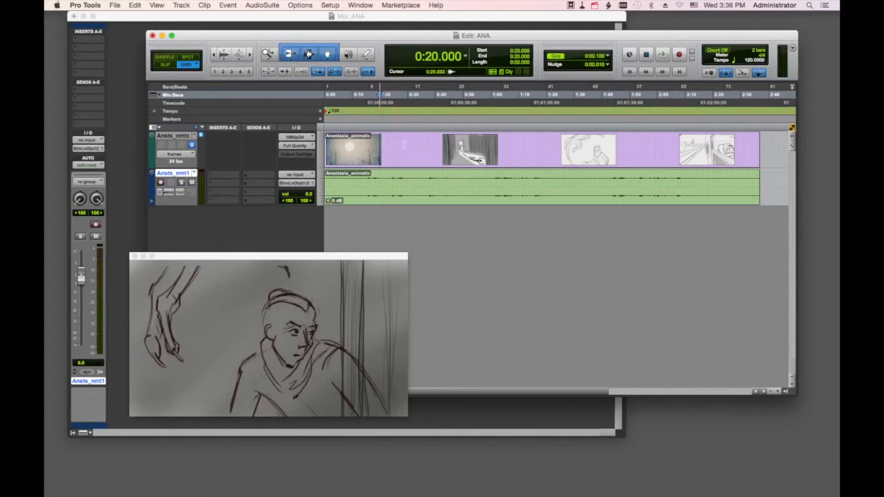
# - Examine frames of the animatic in the video window by placing the cursor at various points along the video track
pyautogui.click(418, 143)
pyautogui.click(512, 142)
pyautogui.click(588, 145)
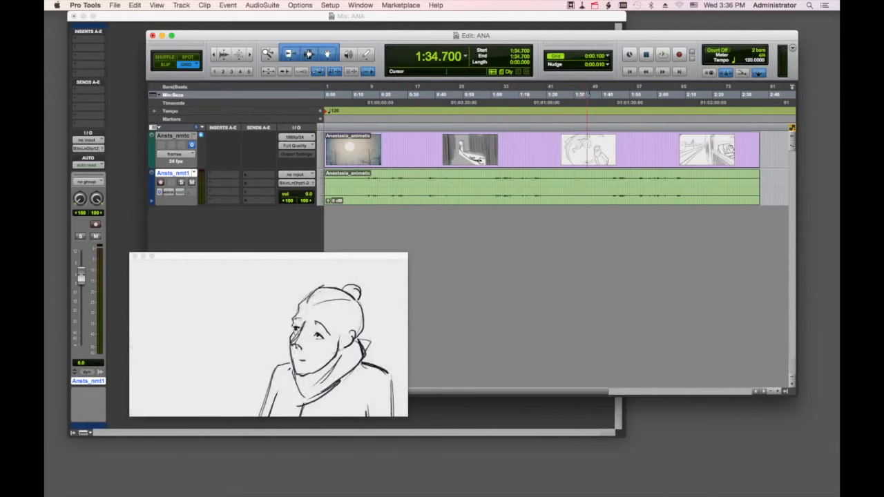
pyautogui.click(586, 145)
pyautogui.click(666, 145)
pyautogui.click(606, 145)
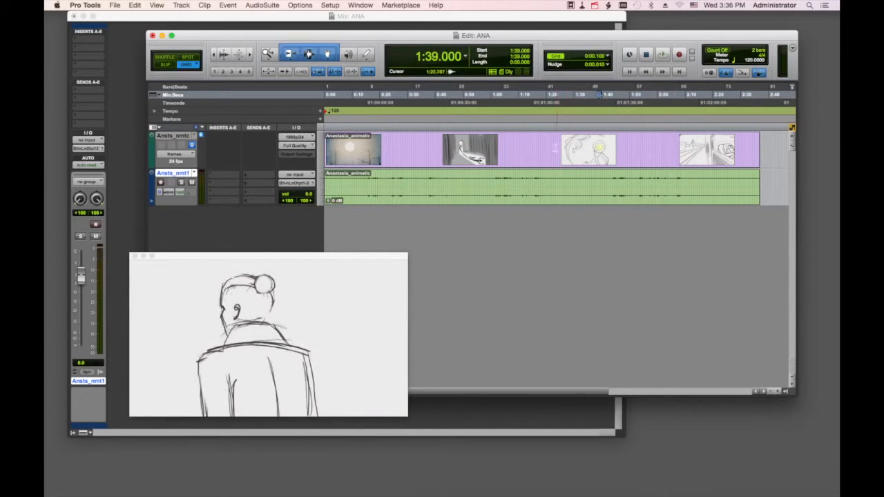
pyautogui.click(553, 145)
pyautogui.click(539, 145)
pyautogui.moveTo(538, 145); pyautogui.dragTo(422, 149)
pyautogui.click(418, 148)
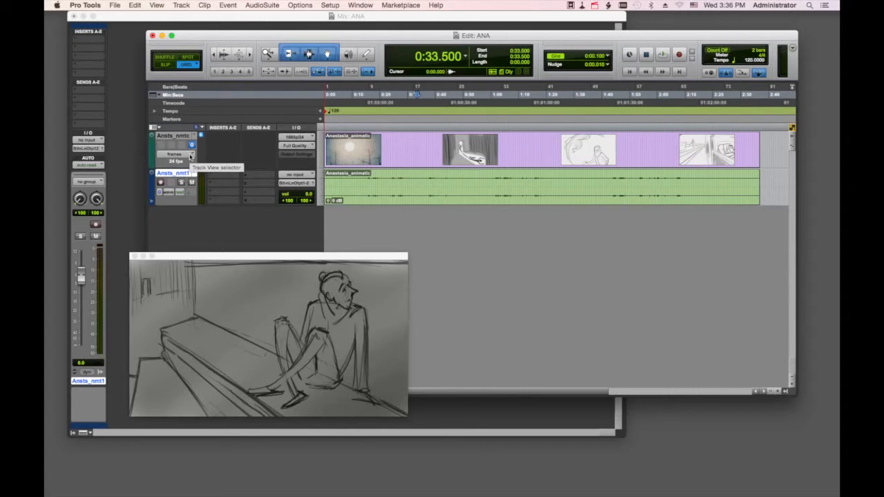
# - Set the video track's view to blocks
pyautogui.click(191, 157)
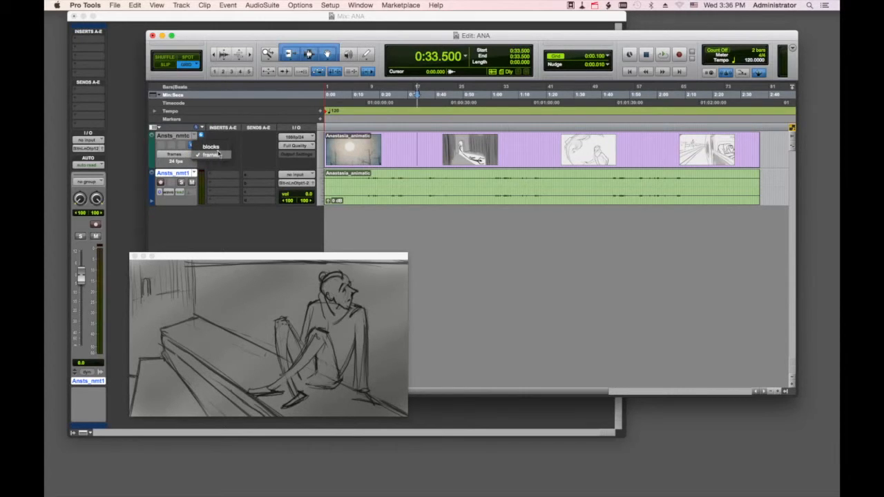
pyautogui.click(220, 148)
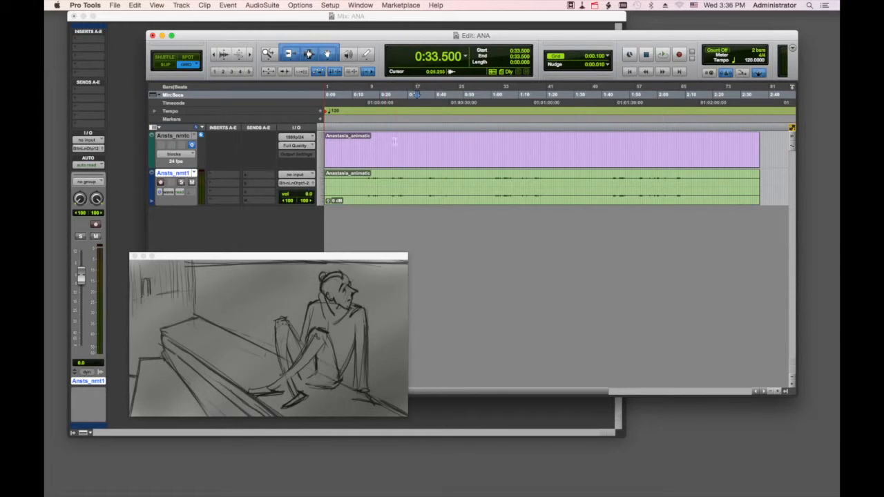
# - Review further frames of the animatic at scattered points along the video track, finishing with the cursor at 0:06.500
pyautogui.click(496, 144)
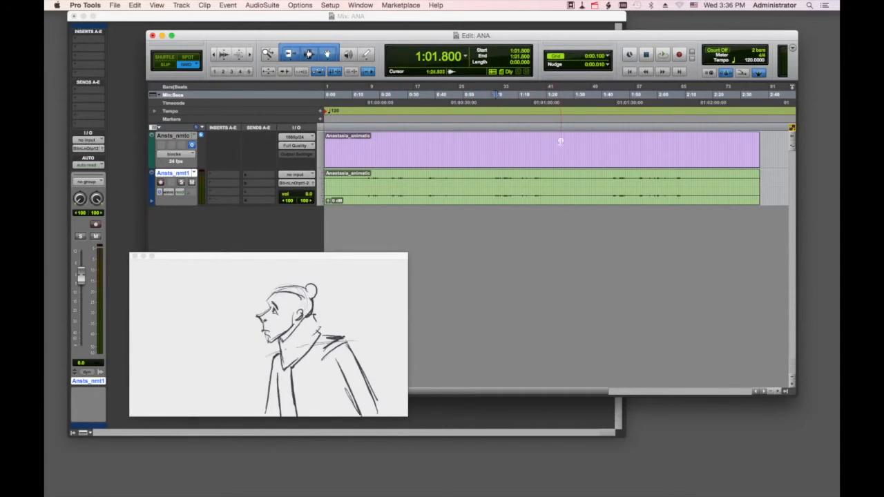
pyautogui.moveTo(612, 148); pyautogui.dragTo(403, 151)
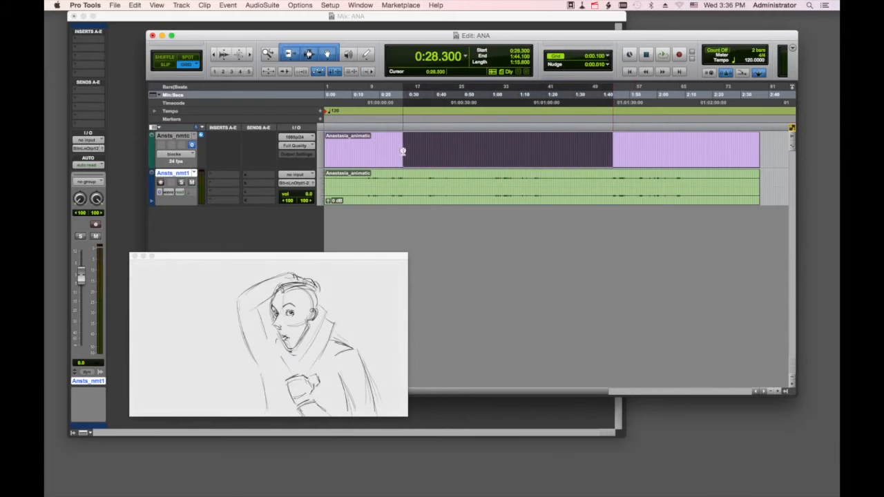
pyautogui.click(367, 150)
pyautogui.click(613, 142)
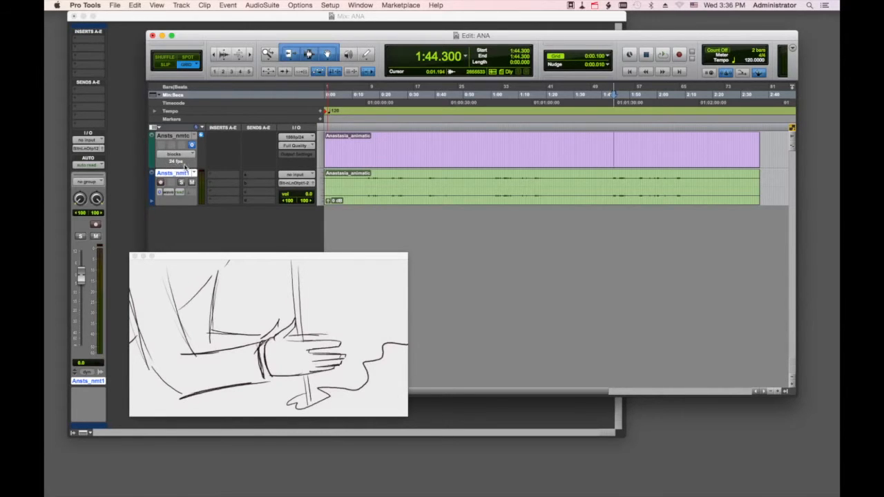
pyautogui.click(342, 149)
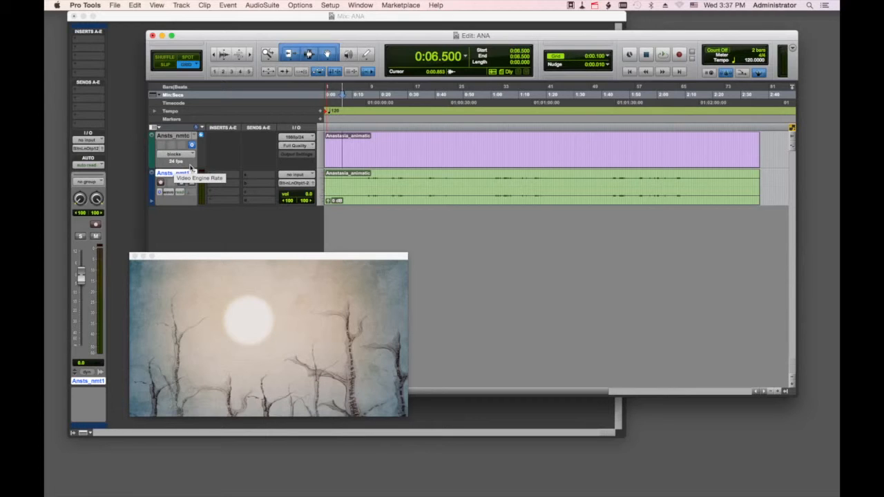
# - Move the video window up close beneath the tracks and open the Session Setup window
pyautogui.moveTo(370, 257); pyautogui.dragTo(426, 217)
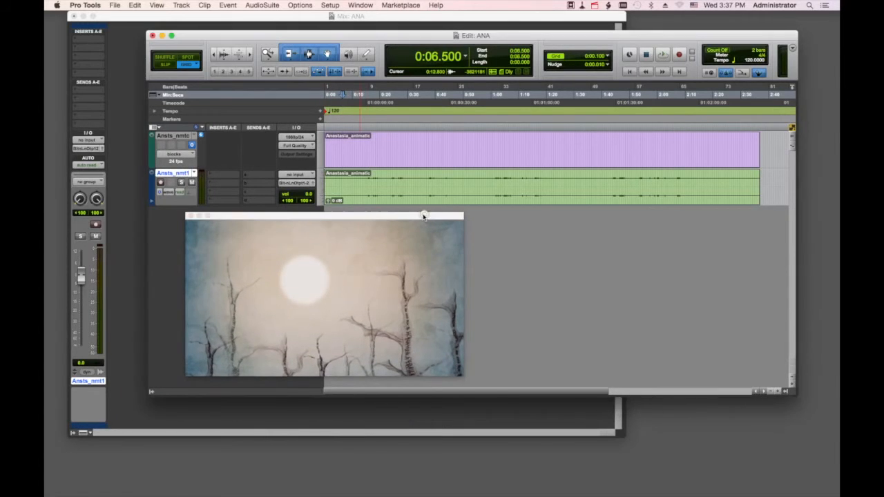
pyautogui.click(331, 5)
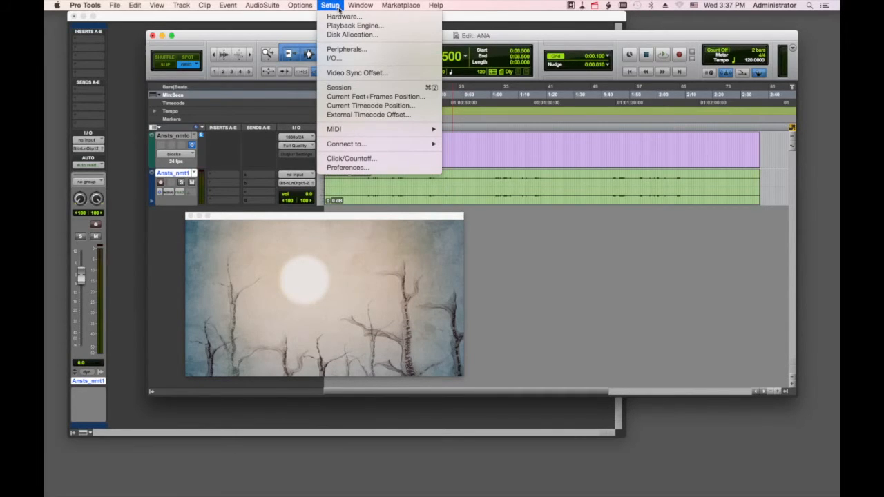
pyautogui.click(375, 88)
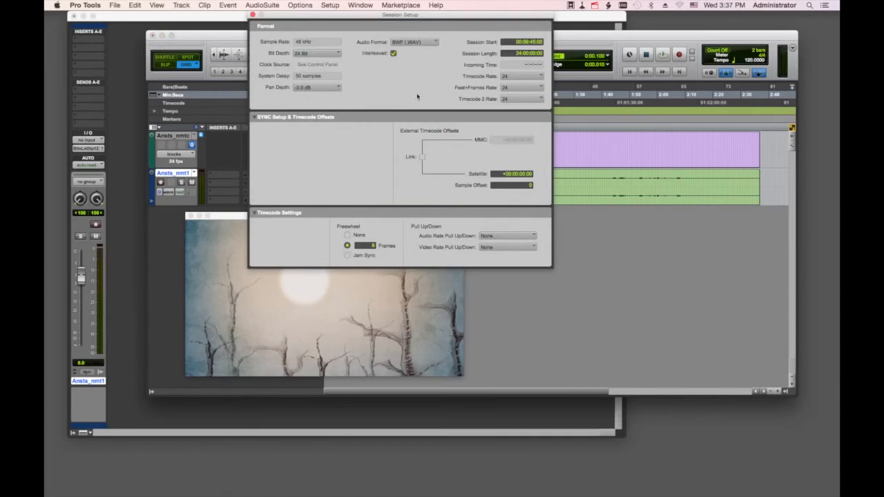
# - Set the session's Timecode Rate, Feet+Frames Rate and Timecode 2 Rate to 23.976 FPS
pyautogui.click(522, 76)
pyautogui.click(542, 68)
pyautogui.click(525, 90)
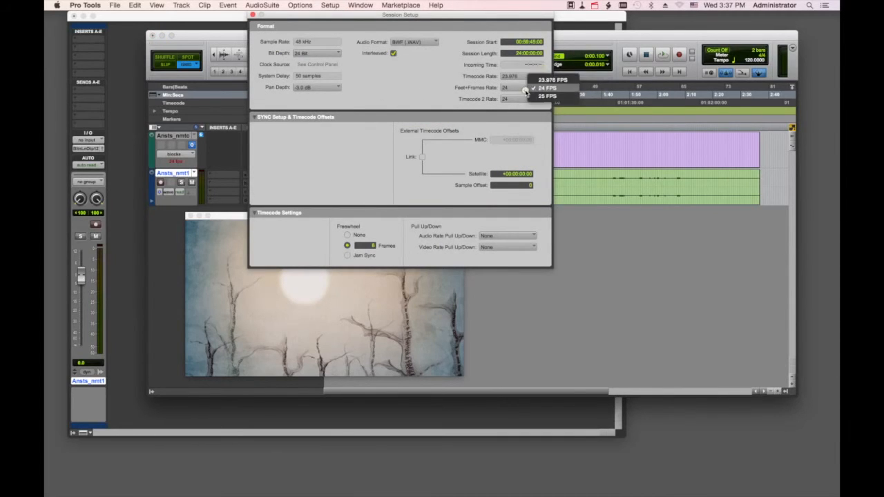
pyautogui.click(552, 80)
pyautogui.click(525, 99)
pyautogui.click(542, 87)
# - Set the Timecode Rate, Feet+Frames Rate and Timecode 2 Rate to 24 FPS
pyautogui.click(521, 77)
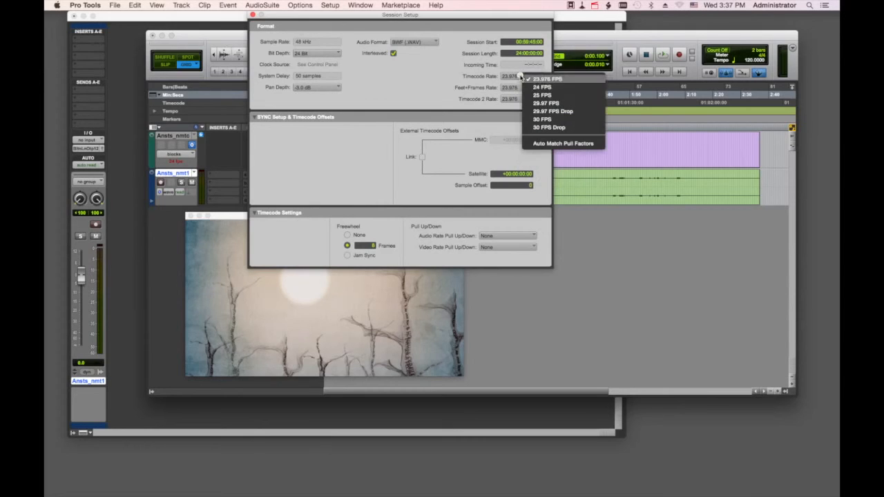
pyautogui.click(542, 87)
pyautogui.click(524, 88)
pyautogui.click(542, 95)
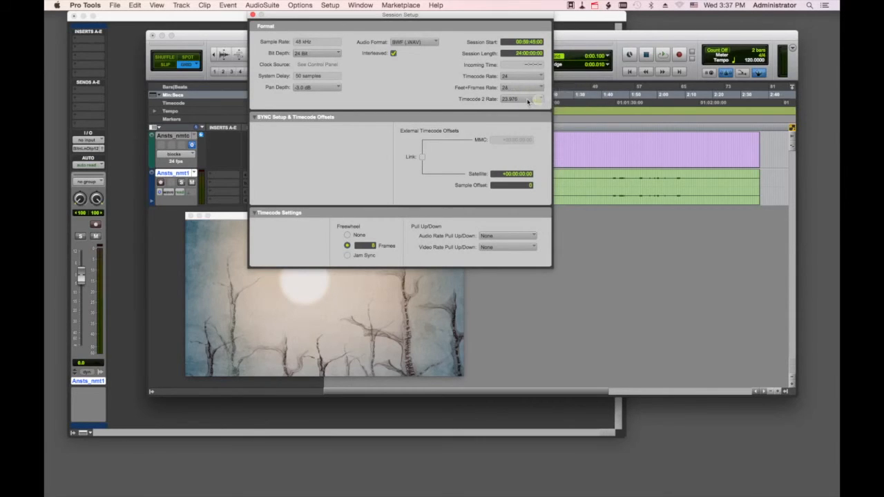
pyautogui.click(528, 100)
pyautogui.click(539, 110)
# - Look at the session's bit depth choices without changing them and close the Session Setup window
pyautogui.click(312, 43)
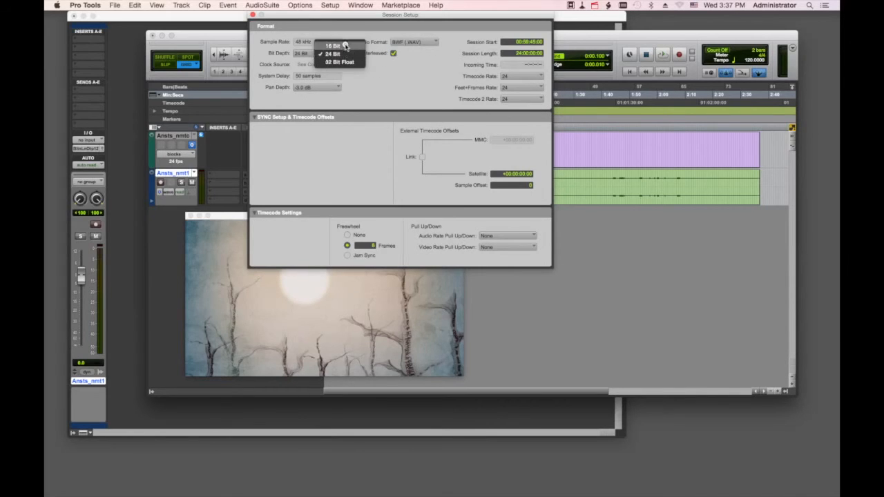
pyautogui.click(395, 56)
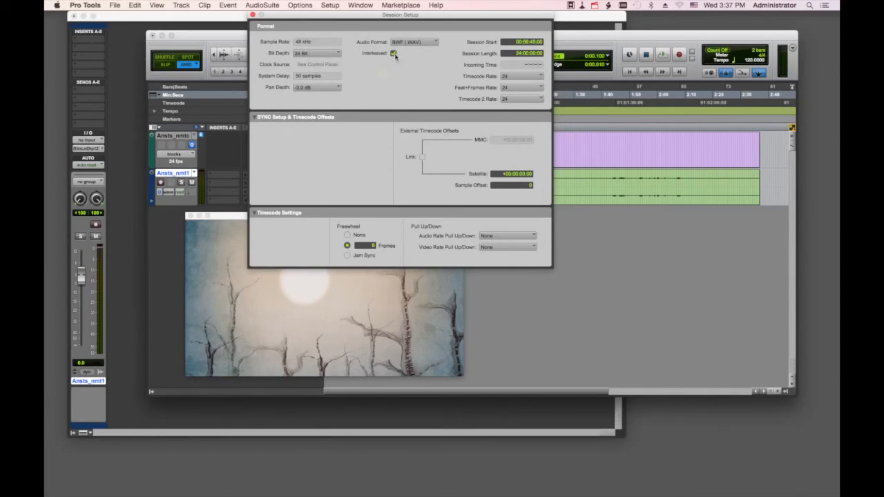
pyautogui.click(253, 15)
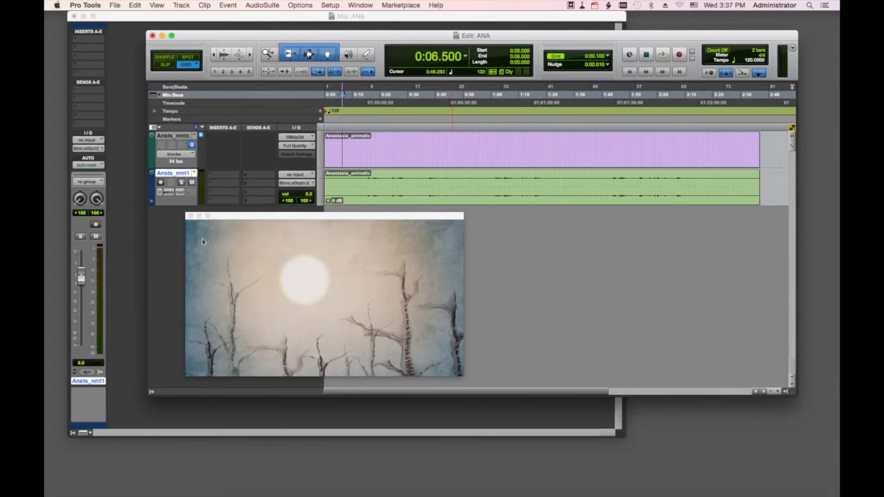
# - Shift the video window slightly away from the tracks and place the cursor at 0:15.200 in the audio clip
pyautogui.moveTo(260, 217); pyautogui.dragTo(244, 224)
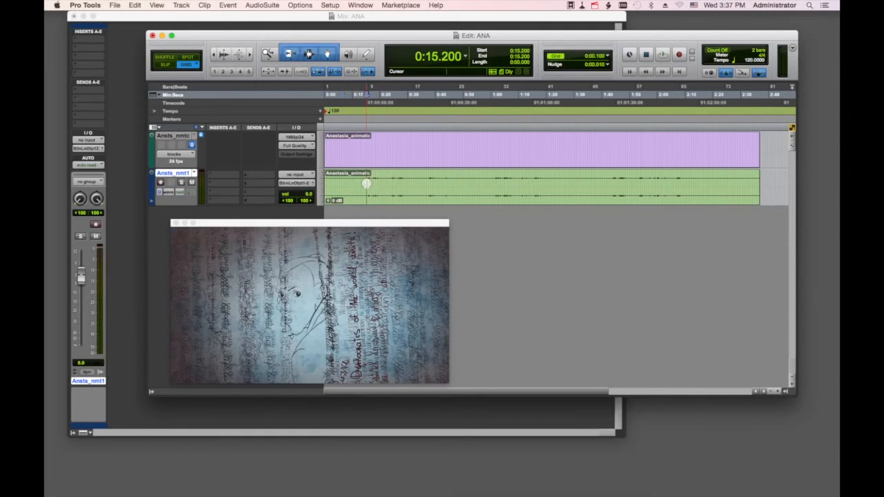
pyautogui.click(368, 184)
# - Enlarge the audio waveforms vertically until the dialogue peaks are clearly readable, reducing them slightly if they get too tall
pyautogui.click(222, 53)
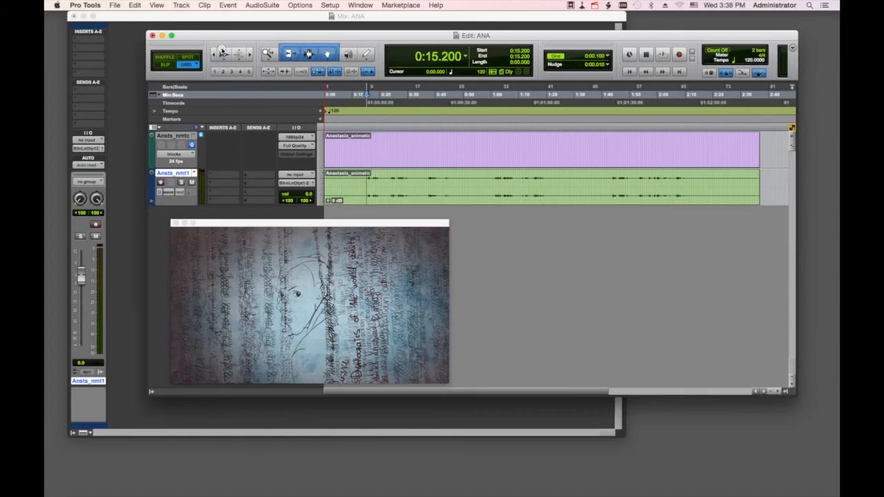
pyautogui.click(223, 53)
pyautogui.click(223, 53)
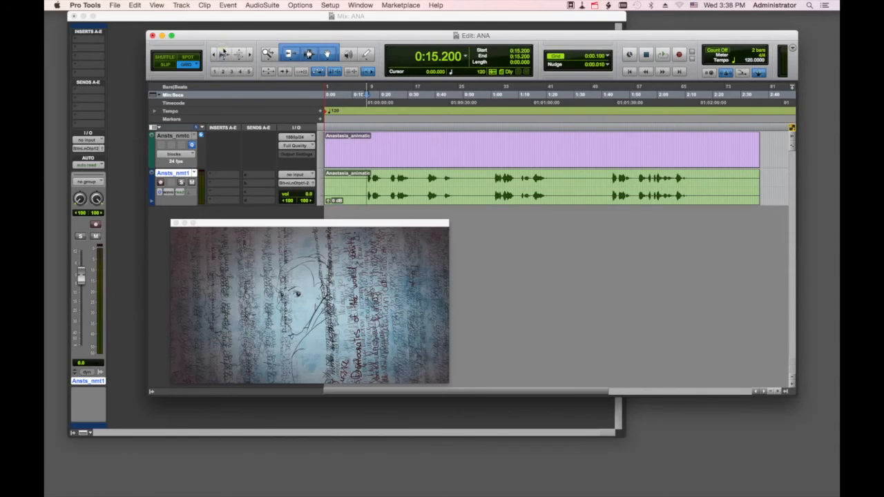
pyautogui.click(223, 53)
pyautogui.click(223, 53)
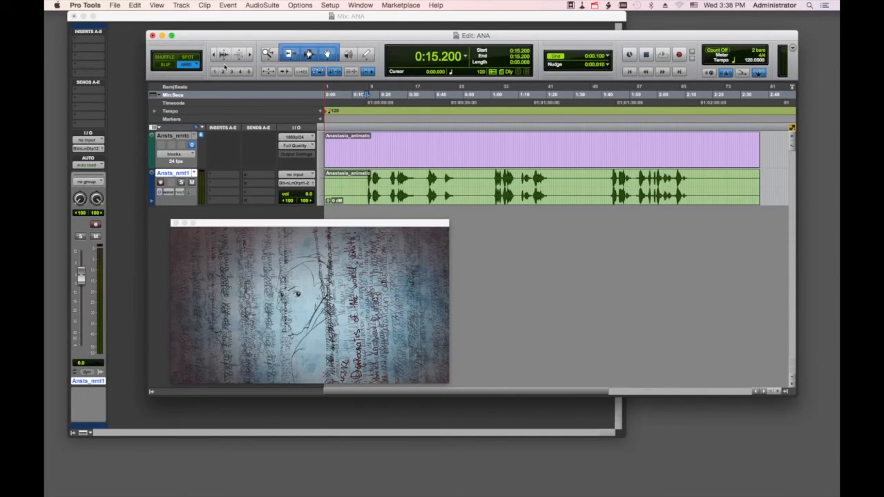
pyautogui.click(226, 56)
pyautogui.click(225, 53)
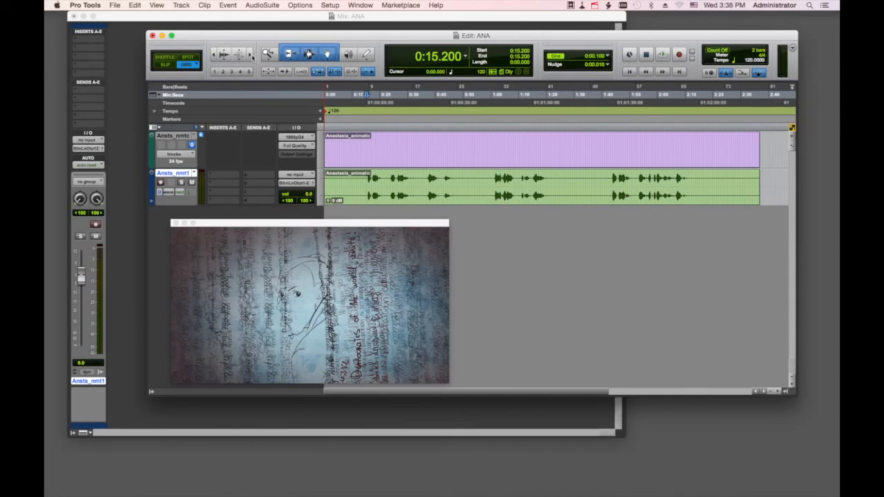
# - Try closer and wider timeline zooms, settle on one showing the whole animatic, and move the video window clear of the track controls
pyautogui.click(251, 56)
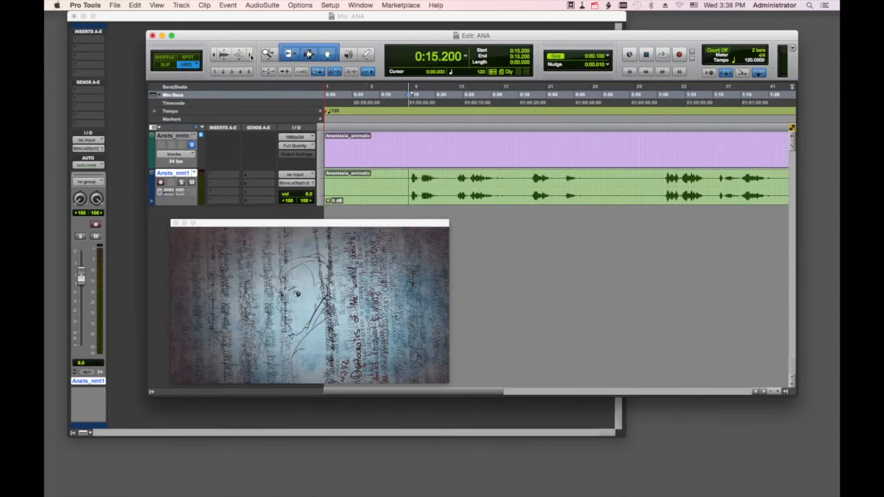
pyautogui.click(250, 56)
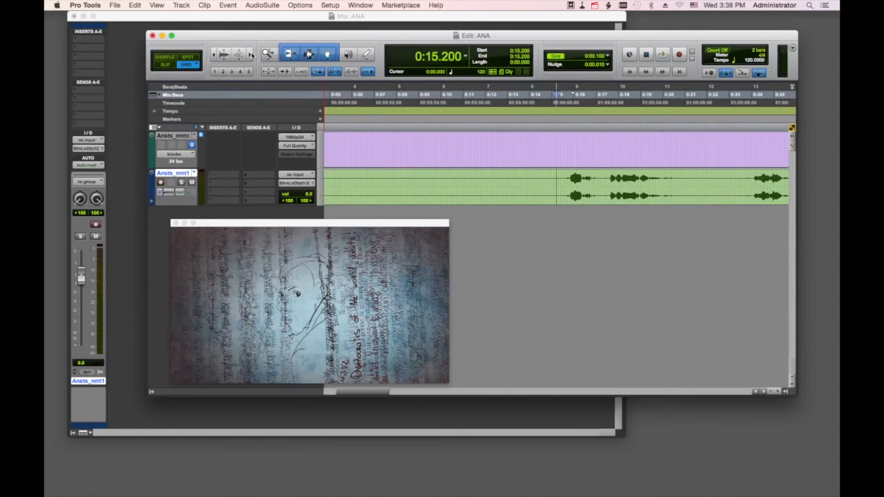
pyautogui.click(212, 55)
pyautogui.click(213, 55)
pyautogui.click(213, 55)
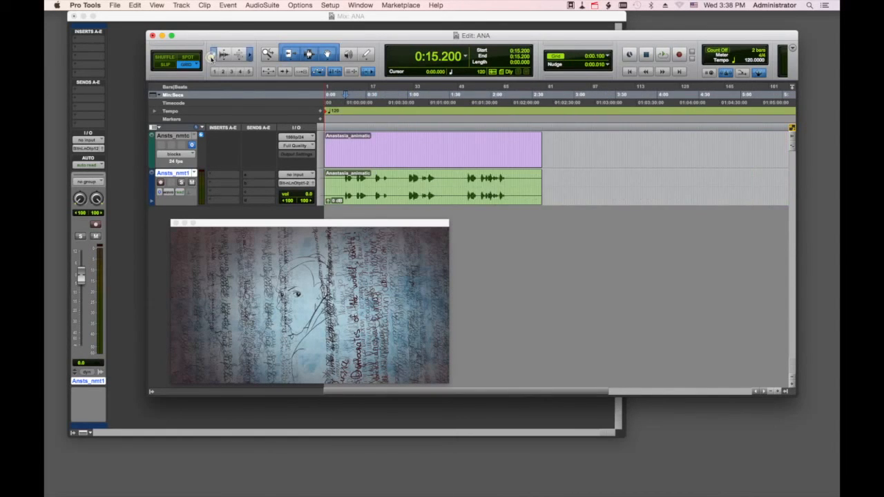
pyautogui.click(212, 55)
pyautogui.click(213, 55)
pyautogui.click(250, 56)
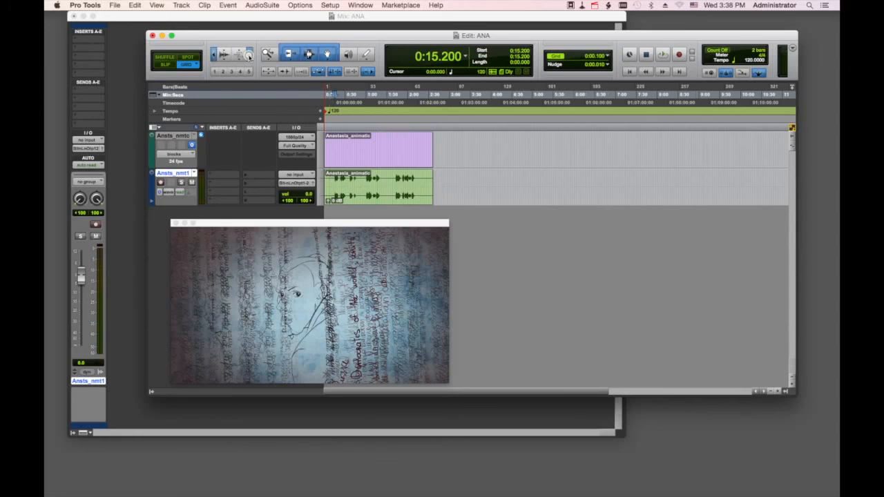
pyautogui.click(249, 56)
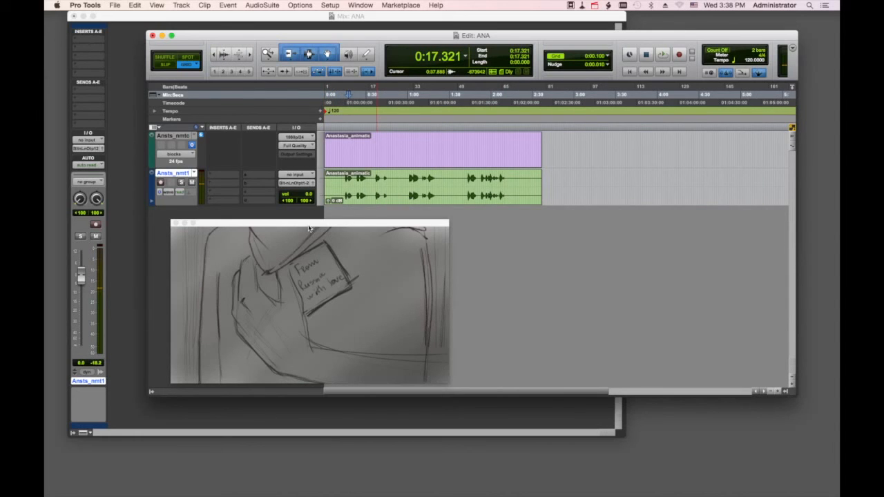
pyautogui.moveTo(309, 227); pyautogui.dragTo(530, 223)
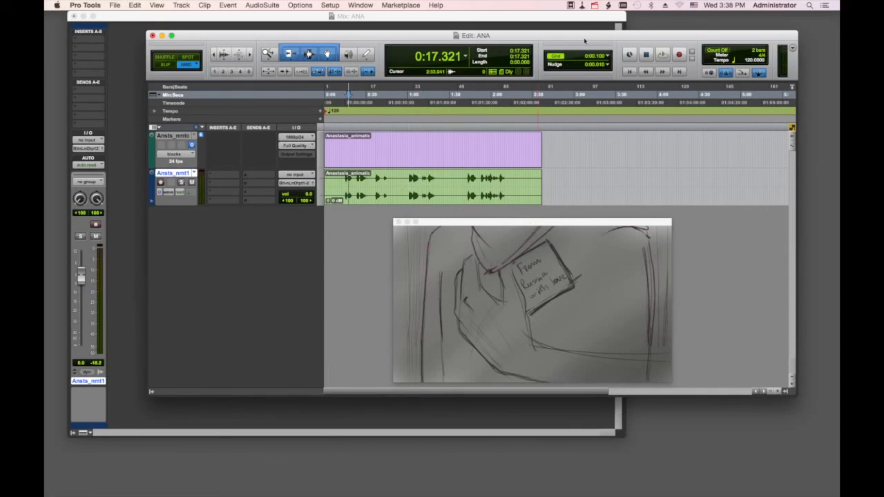